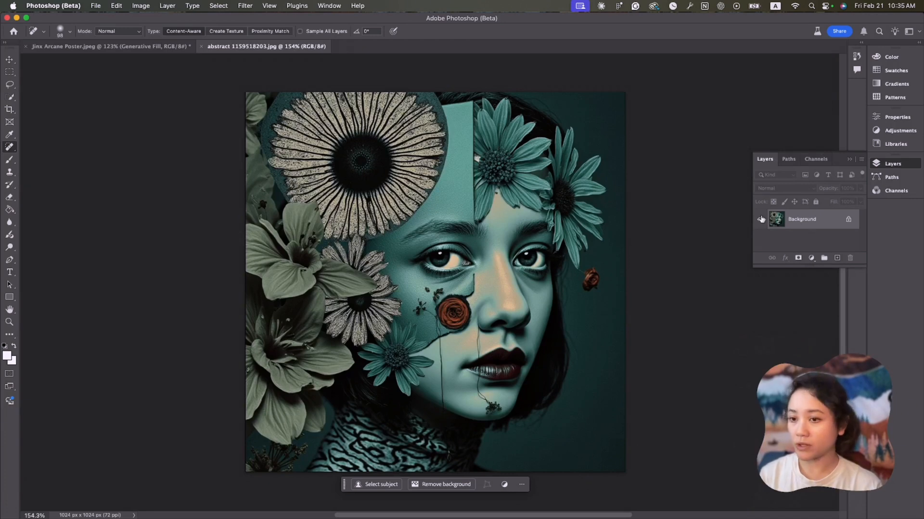
Open Neural Filters and turn on the Colorize filter
left_click(245, 6)
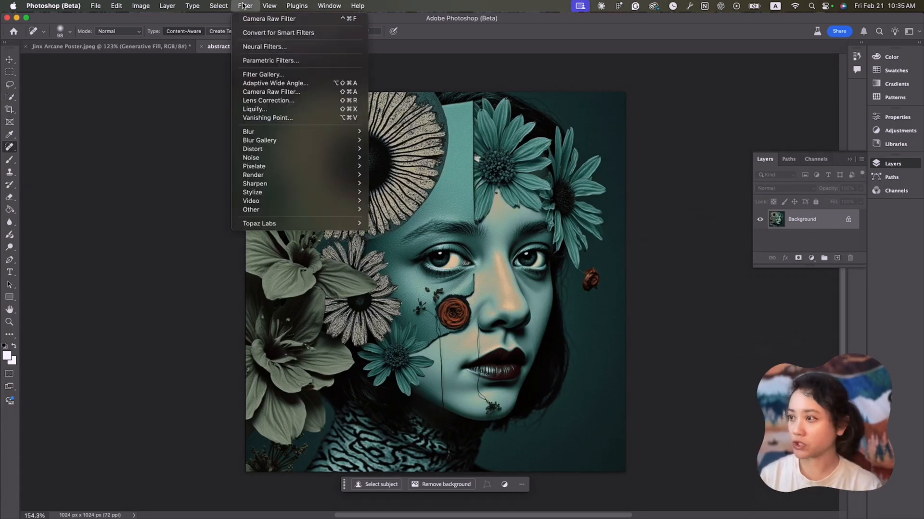
left_click(272, 50)
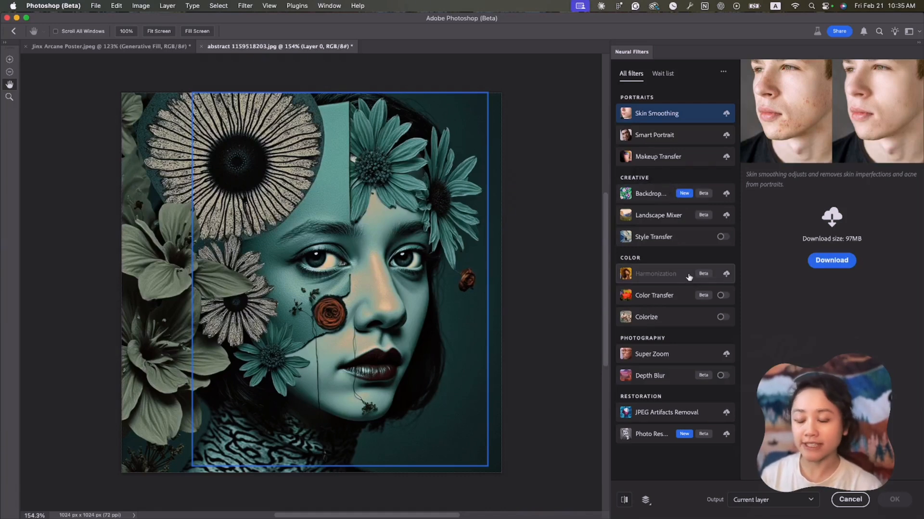
mouse_move(645, 325)
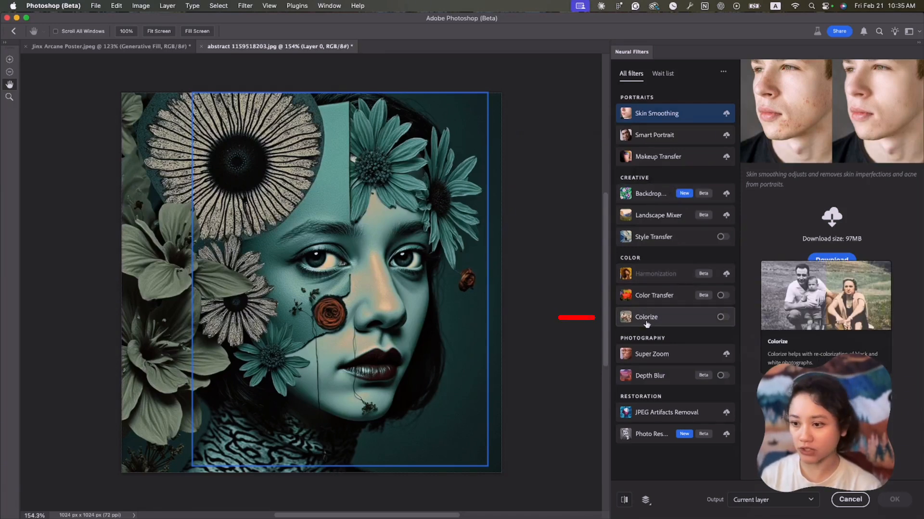
left_click(726, 320)
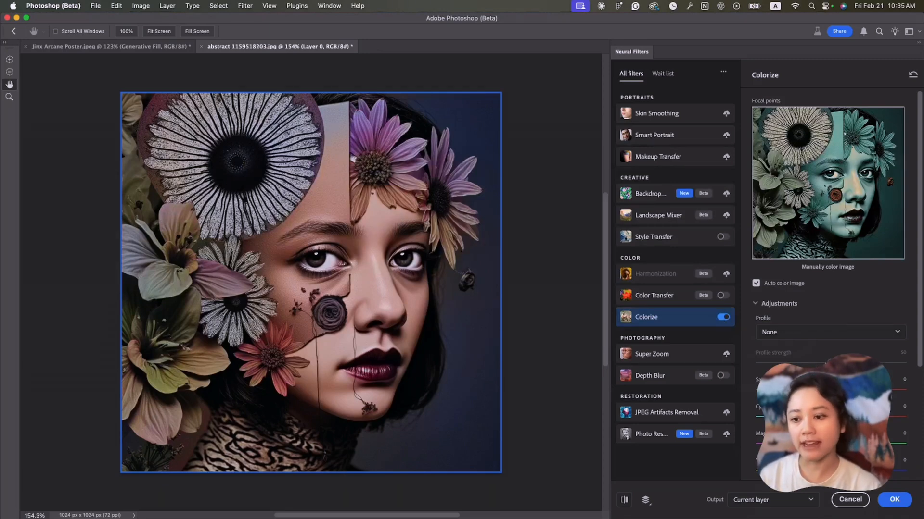
Set the Colorize Saturation to +14, Yellow / Blue to +18 and Magenta / Green to -1
scroll(827, 240, "down", 1)
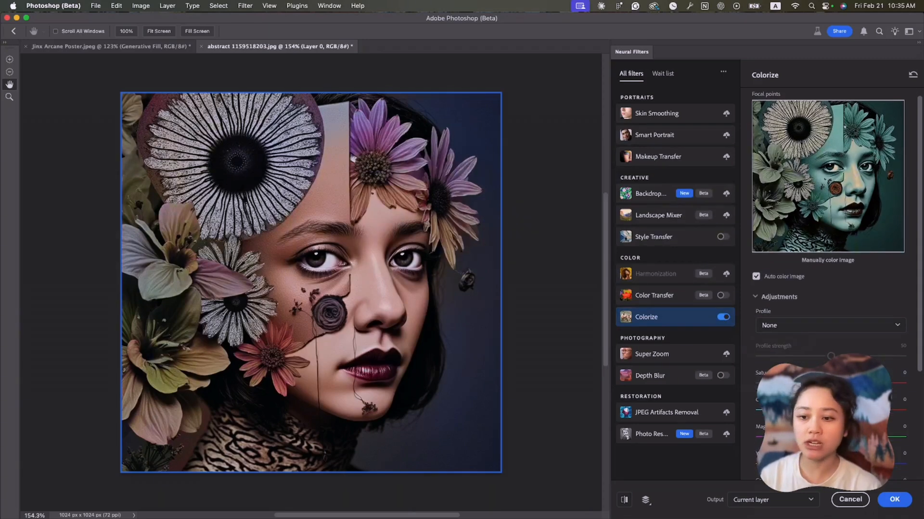
scroll(827, 240, "down", 5)
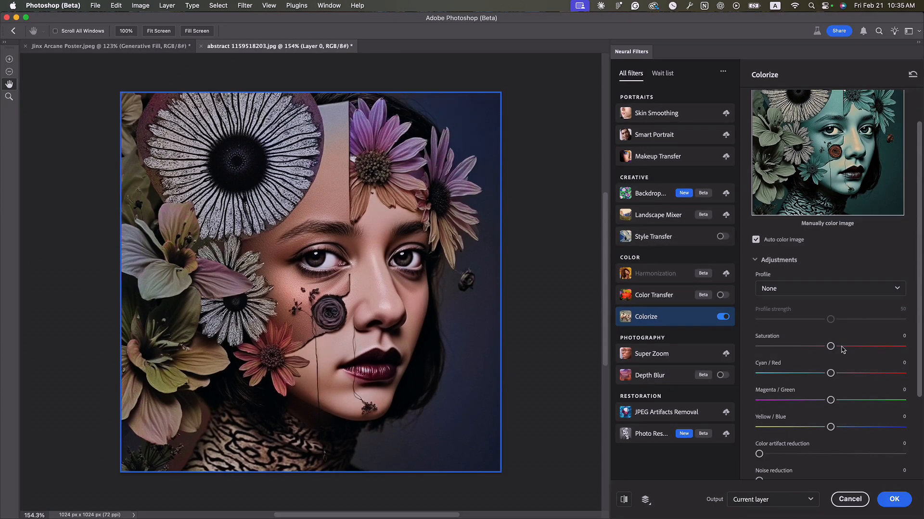
left_click_drag(840, 346, 850, 346)
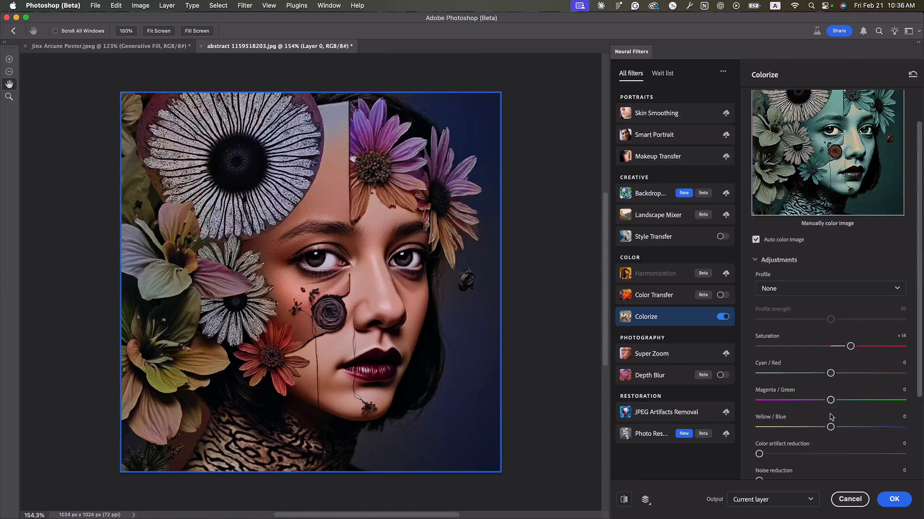
left_click_drag(831, 427, 857, 428)
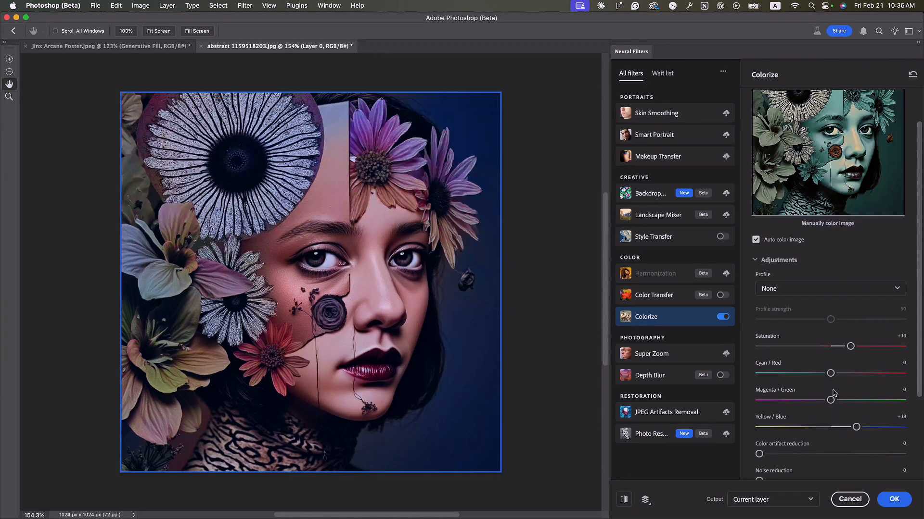
left_click_drag(830, 400, 829, 401)
scroll(844, 397, "down", 1)
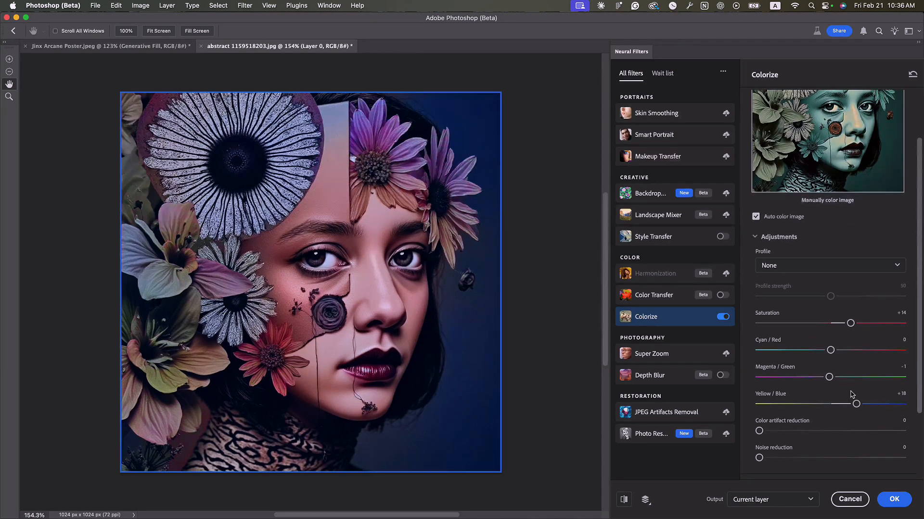
Try several Colorize profiles and settle on Retro blue brown
scroll(833, 391, "up", 3)
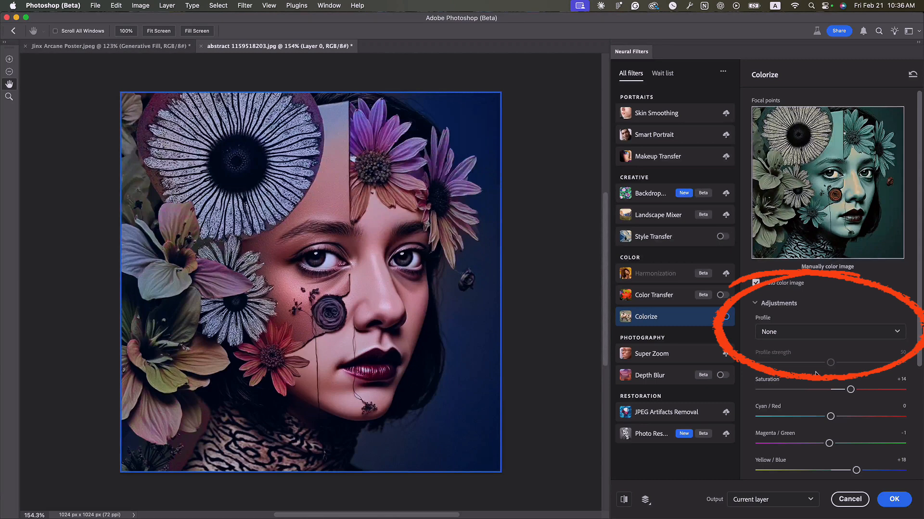
left_click(805, 333)
left_click(808, 378)
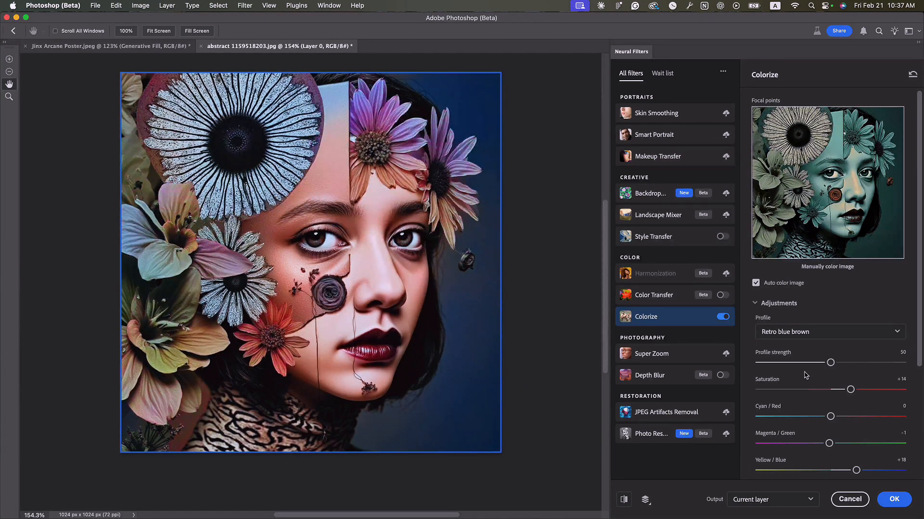
left_click(805, 334)
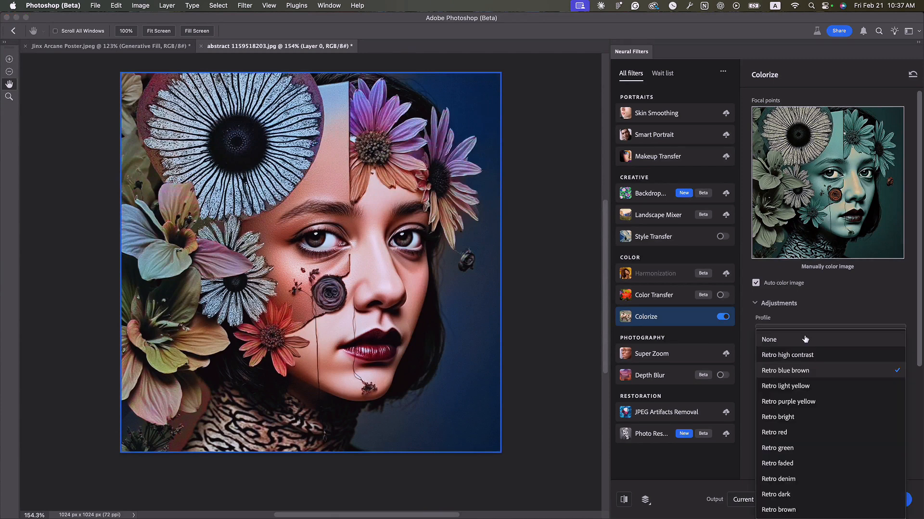
left_click(797, 403)
left_click(800, 332)
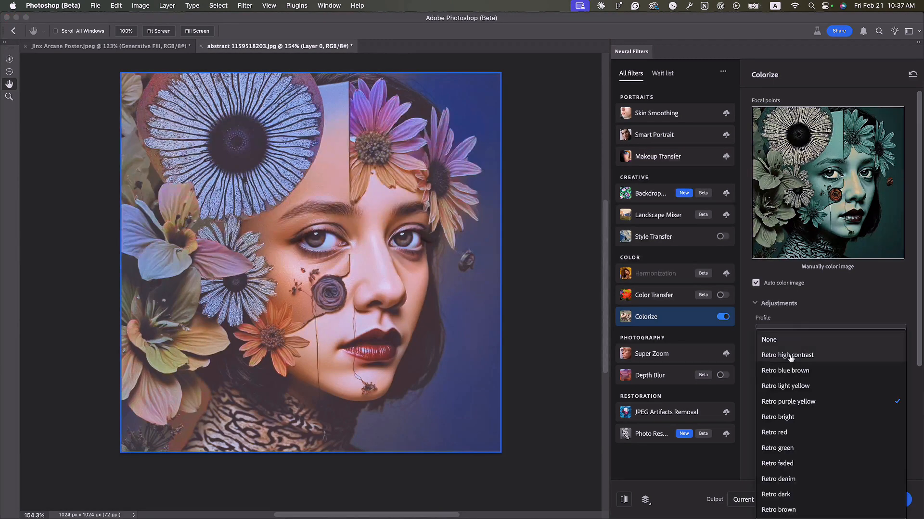
left_click(789, 441)
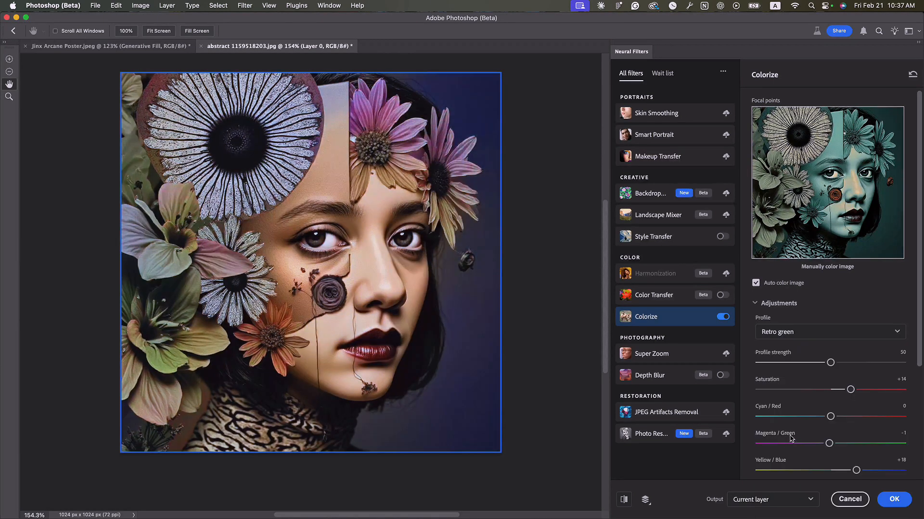
left_click(803, 336)
left_click(785, 371)
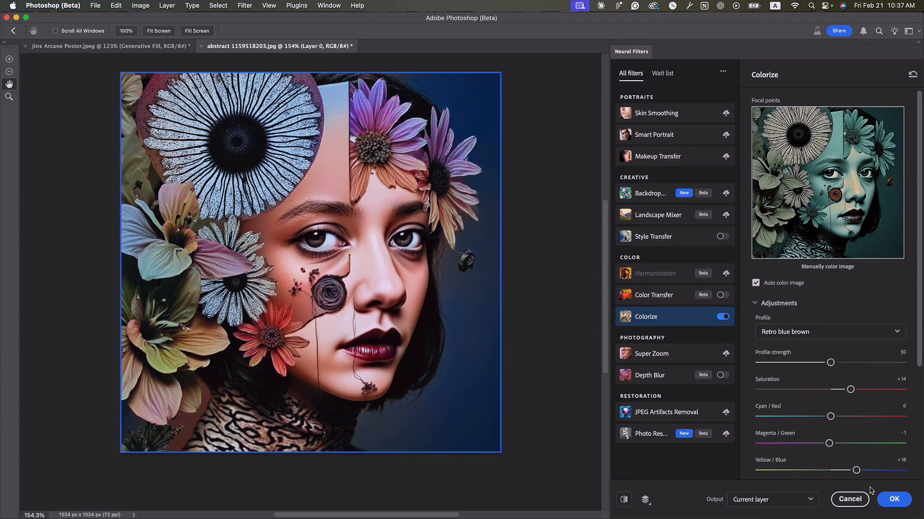
Set the filter output to New layer and apply the Colorize filter
left_click(790, 502)
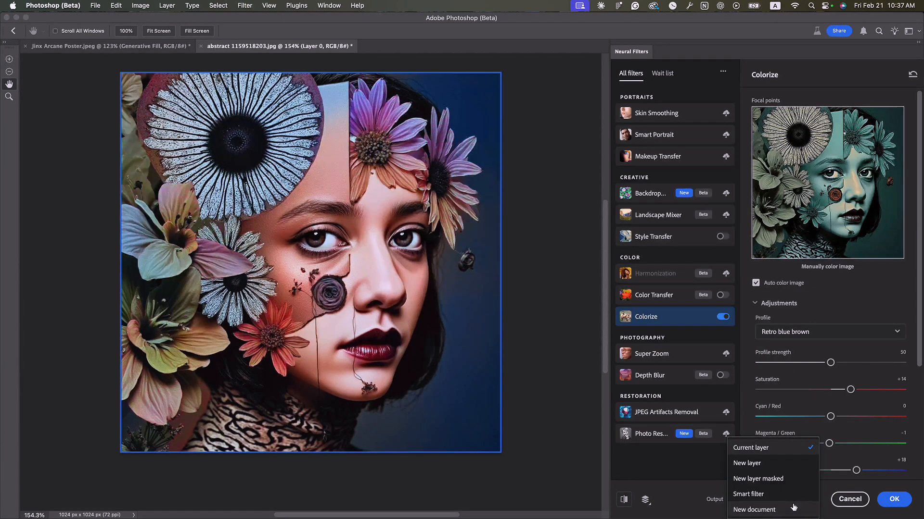
left_click(692, 487)
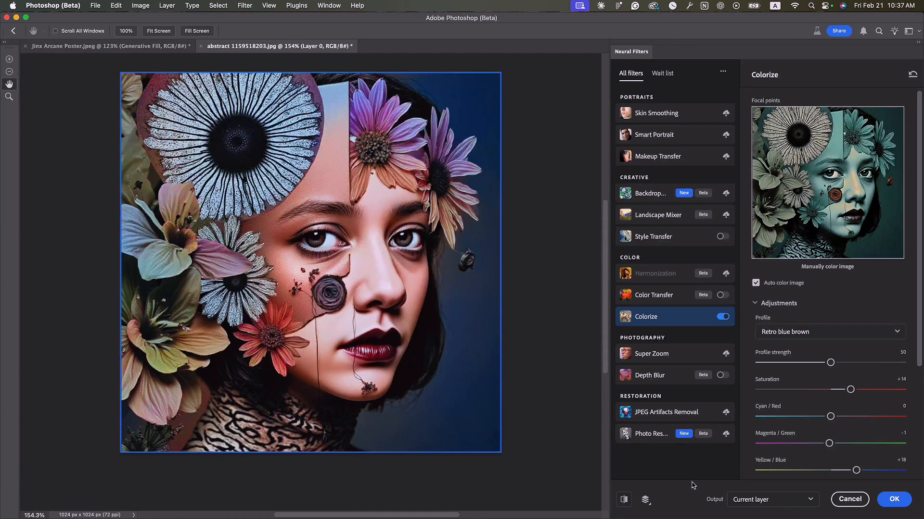
scroll(766, 482, "down", 2)
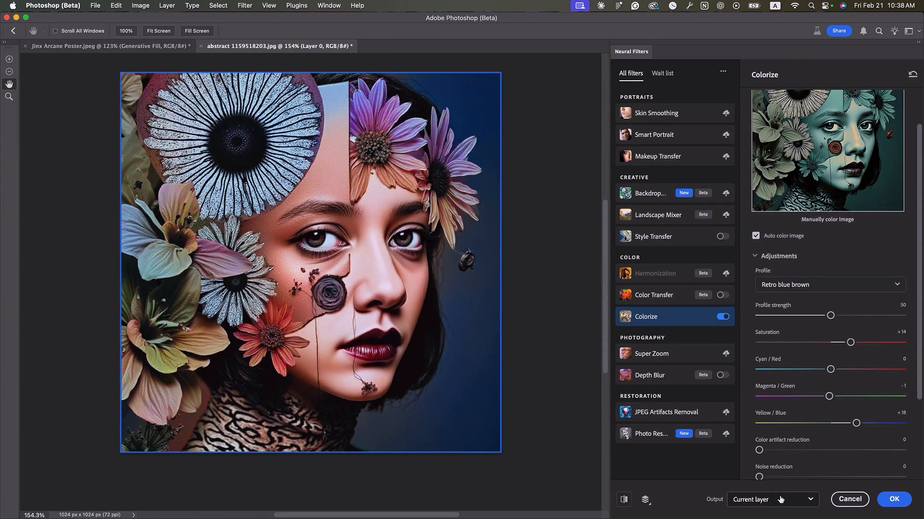
left_click(755, 505)
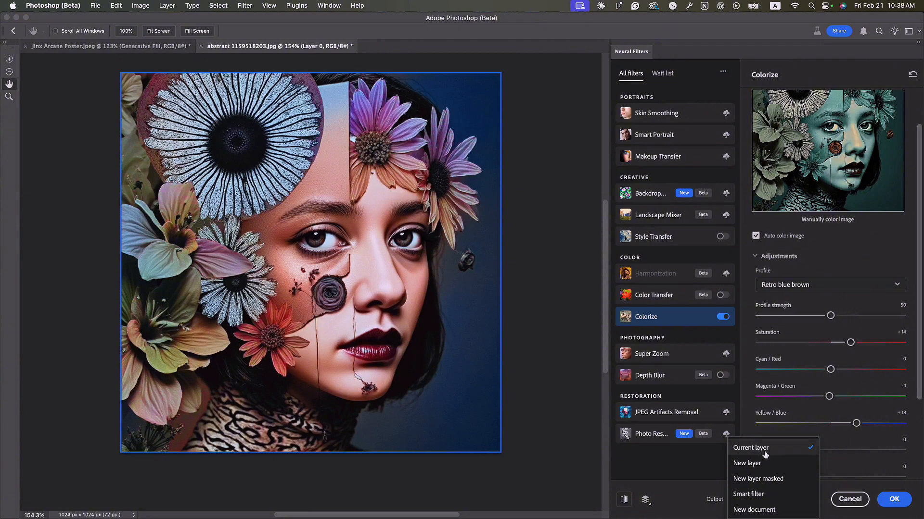
left_click(769, 468)
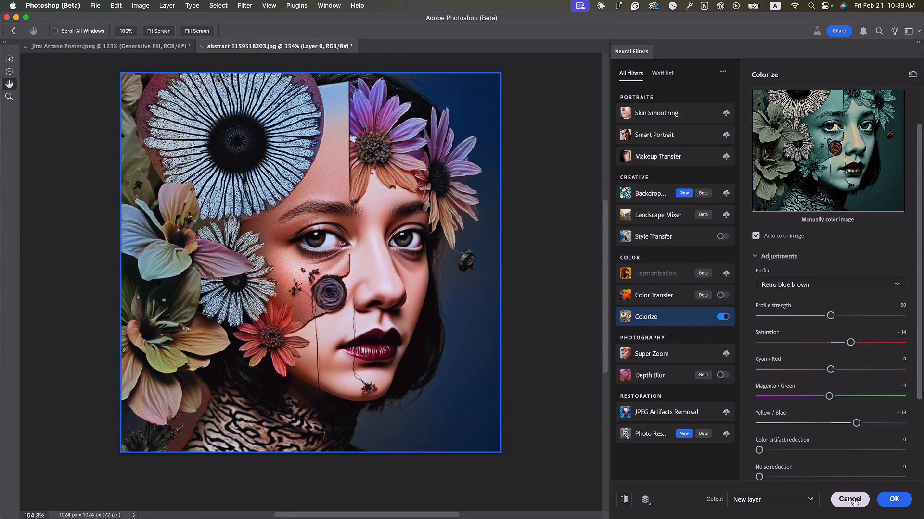
left_click(894, 500)
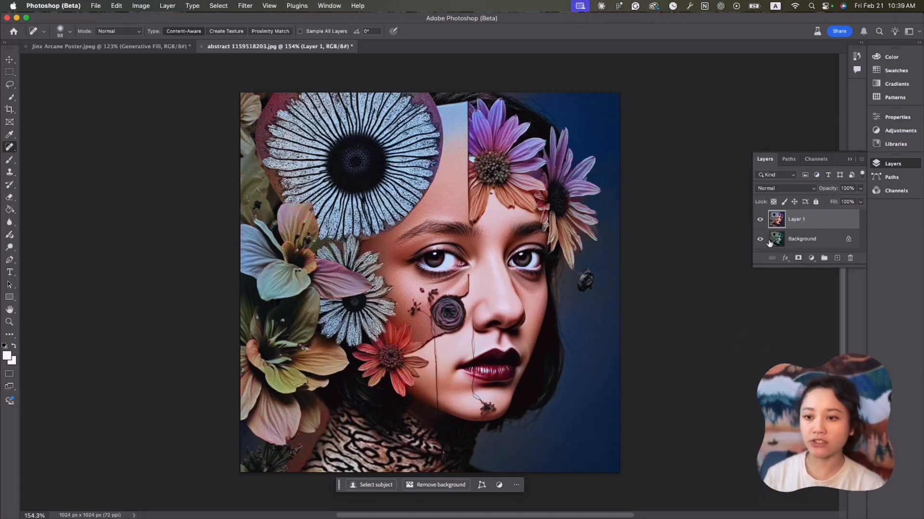
Toggle the colorized layer's visibility to compare it with the original image
left_click(758, 220)
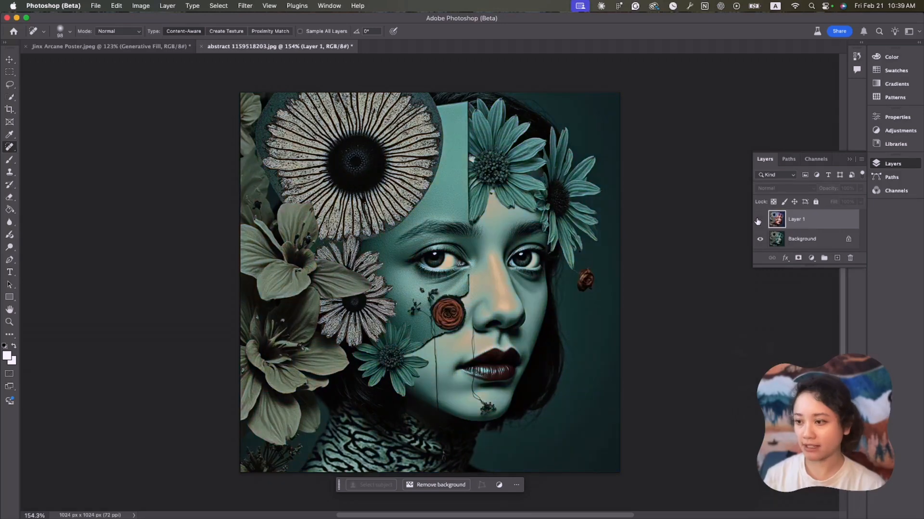
left_click(759, 220)
left_click(758, 220)
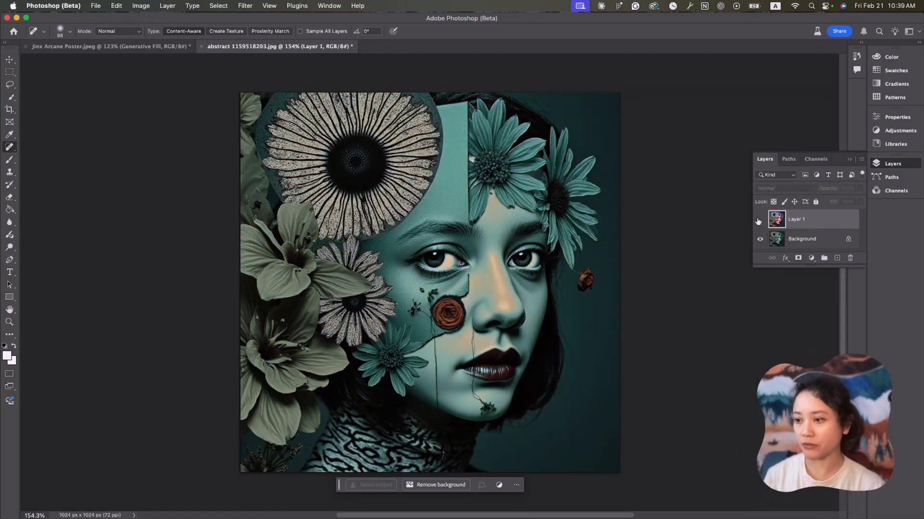
left_click(759, 221)
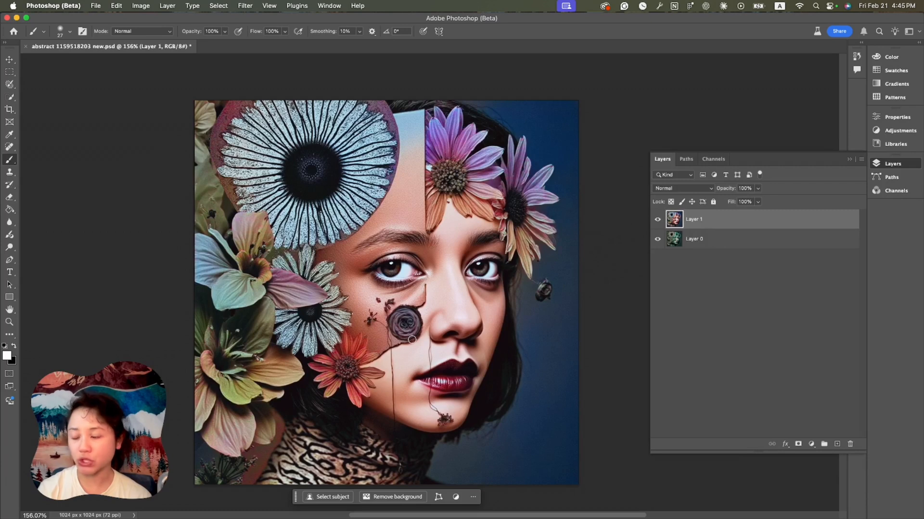
left_click(658, 220)
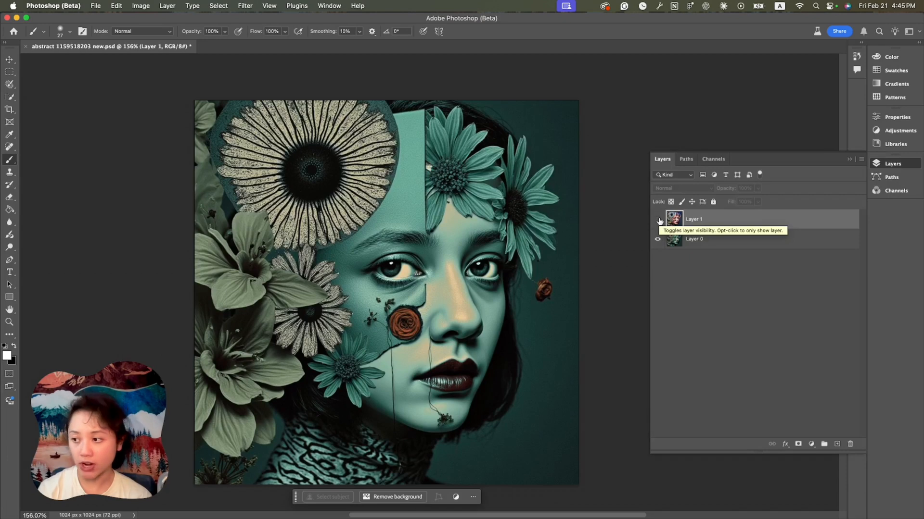
left_click(658, 220)
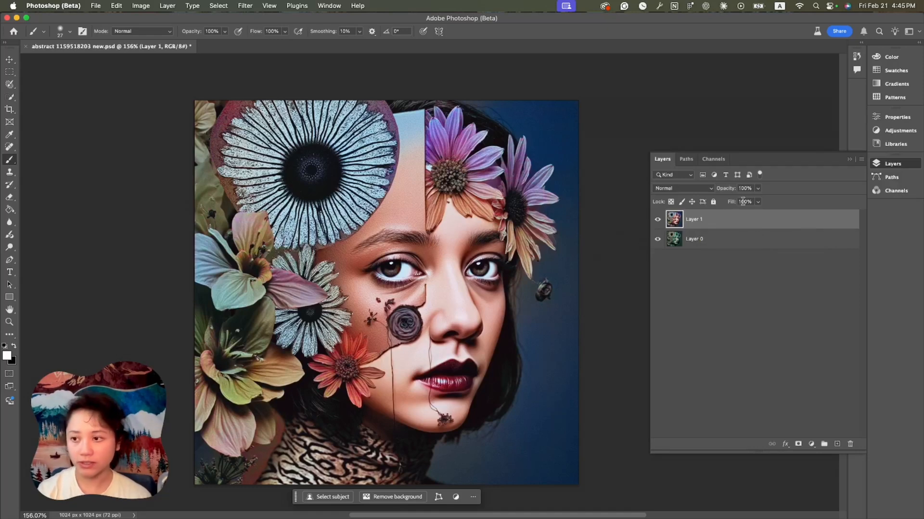
Duplicate the colorized Layer 1
right_click(727, 226)
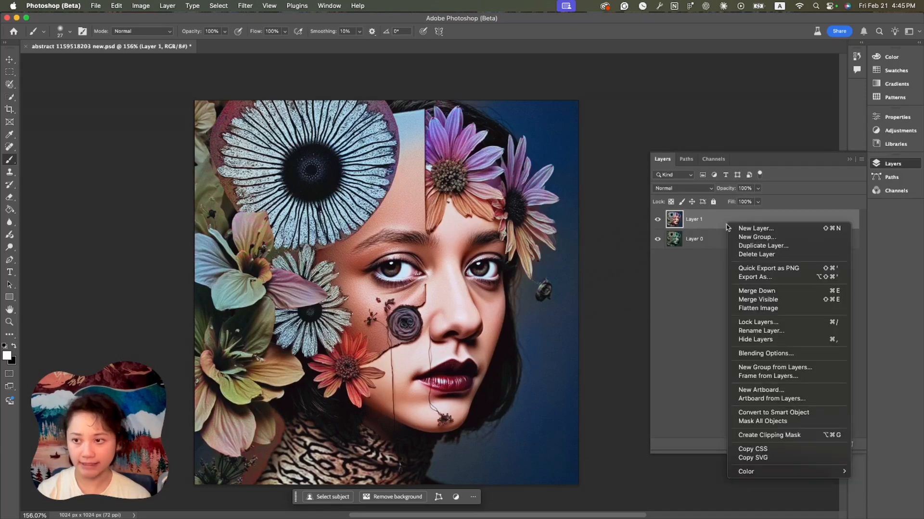
left_click(743, 246)
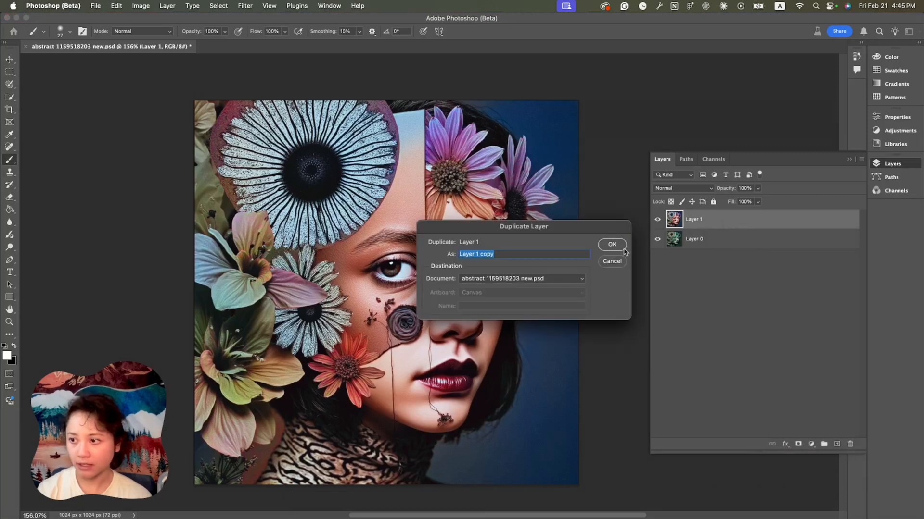
left_click(622, 248)
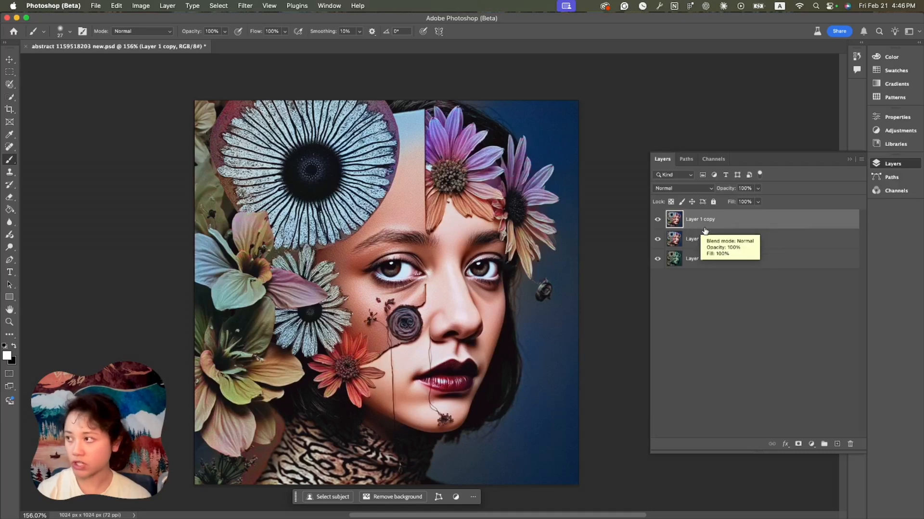
Select the rose on the woman's cheek with the Quick Selection tool
left_click(10, 97)
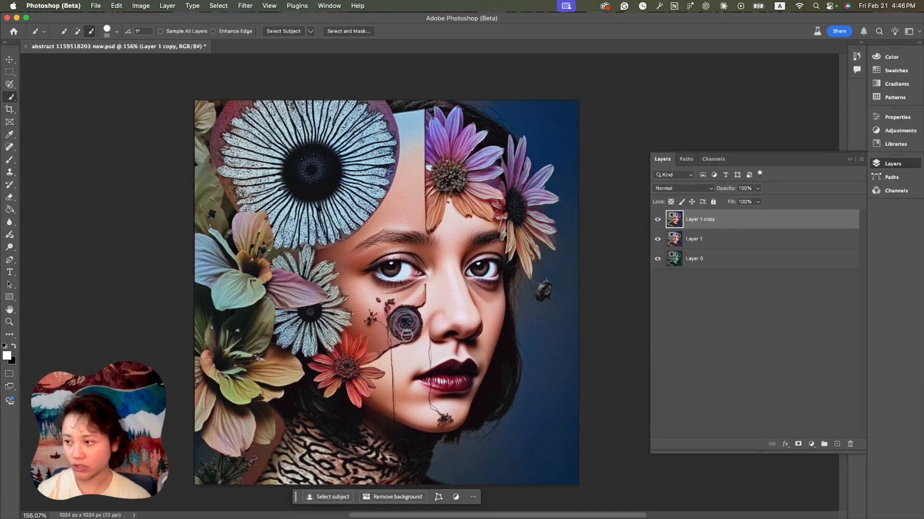
left_click_drag(398, 330, 394, 318)
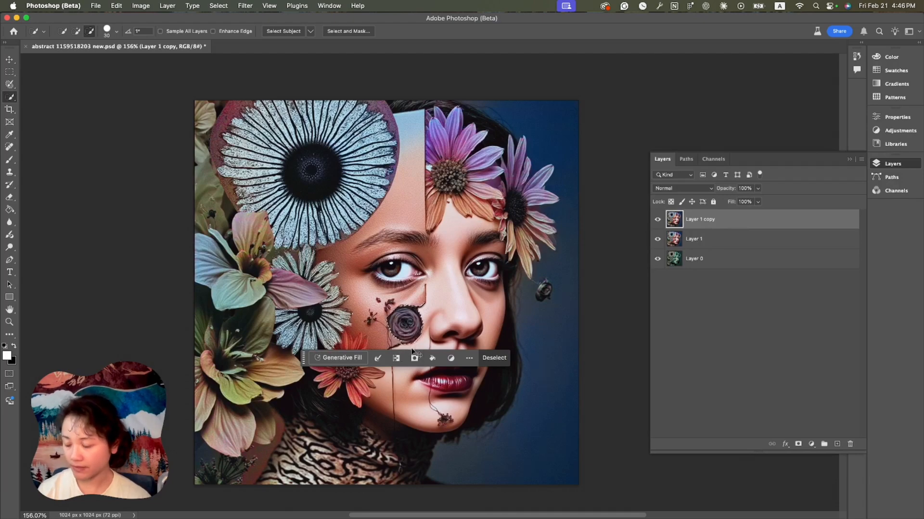
scroll(416, 347, "up", 2)
scroll(413, 342, "up", 1)
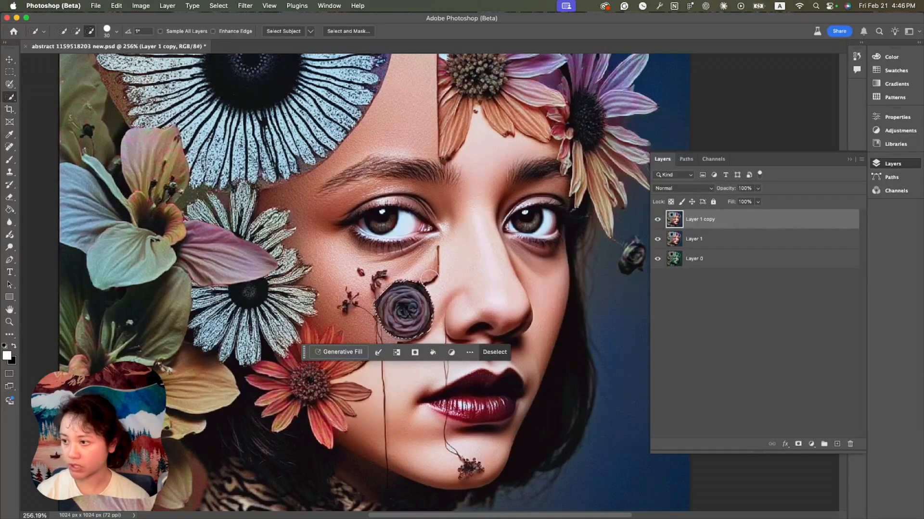
left_click(426, 279)
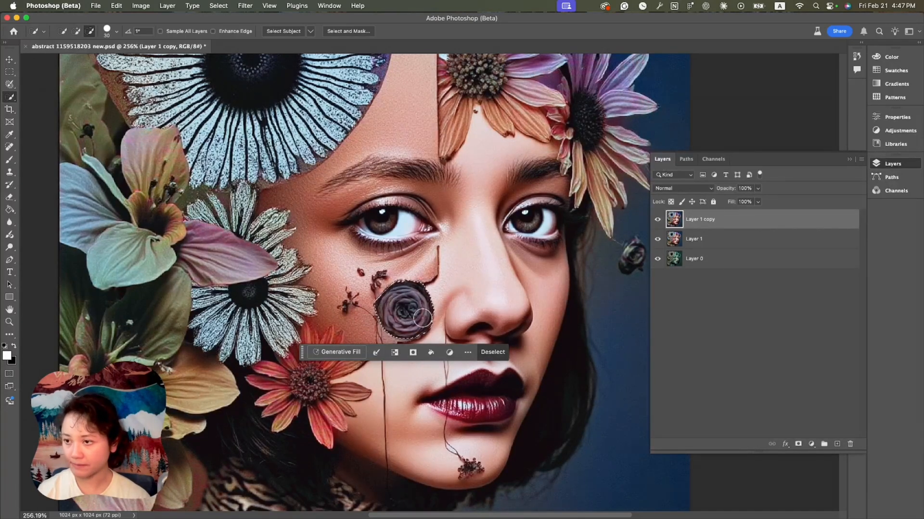
Add a layer mask from the rose selection to Layer 1 copy, briefly hiding the lower layers to check it
left_click(798, 445)
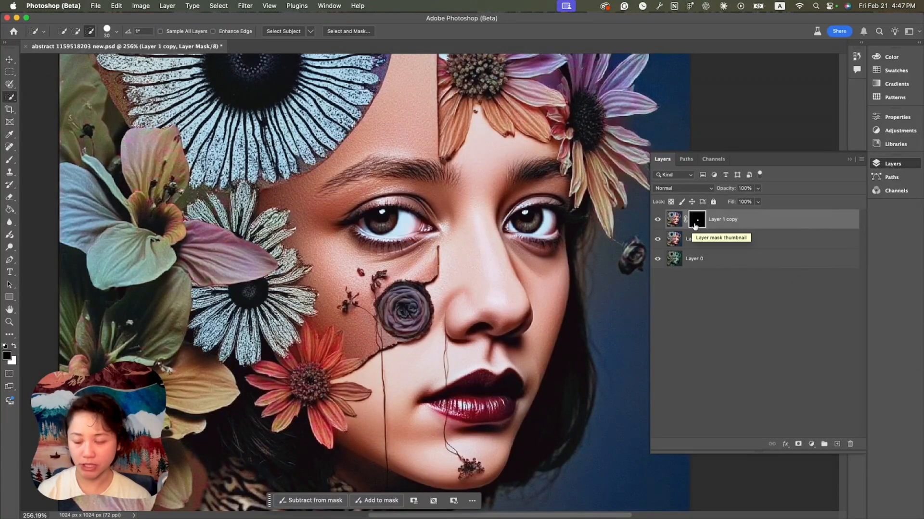
left_click(658, 240)
left_click(659, 261)
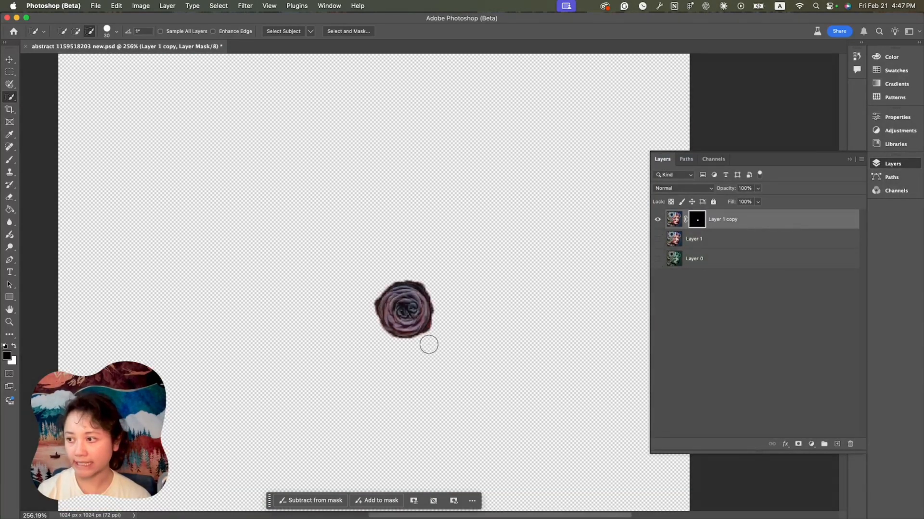
left_click(658, 240)
left_click(657, 259)
left_click(675, 221)
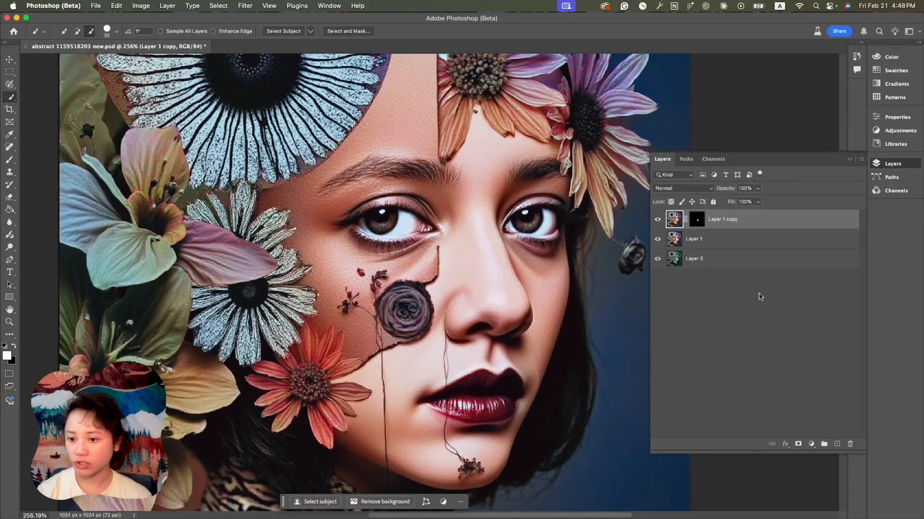
Open Hue/Saturation for the rose layer and set the master hue to +19 and saturation to +51
left_click(141, 6)
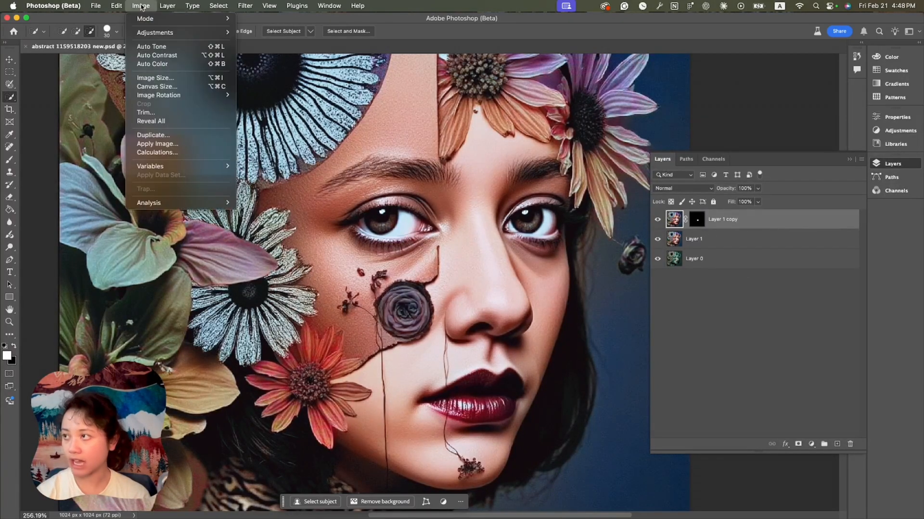
mouse_move(144, 17)
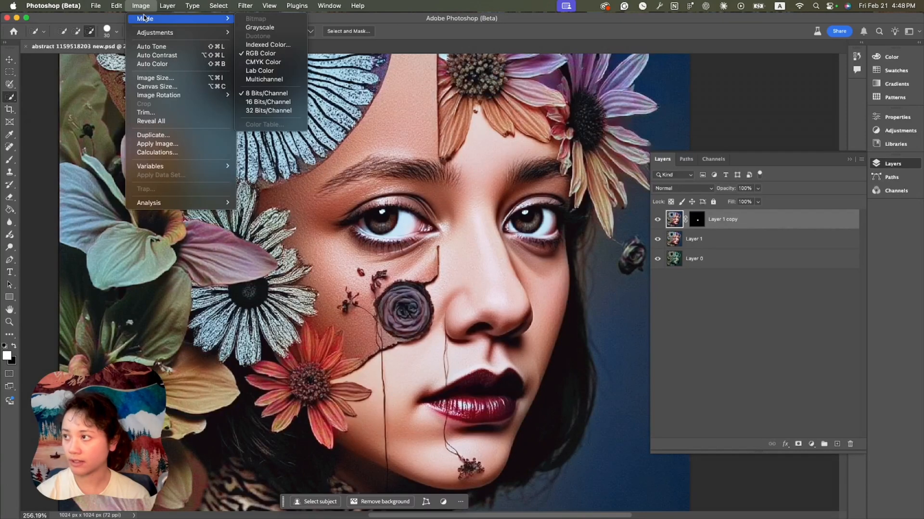
mouse_move(158, 33)
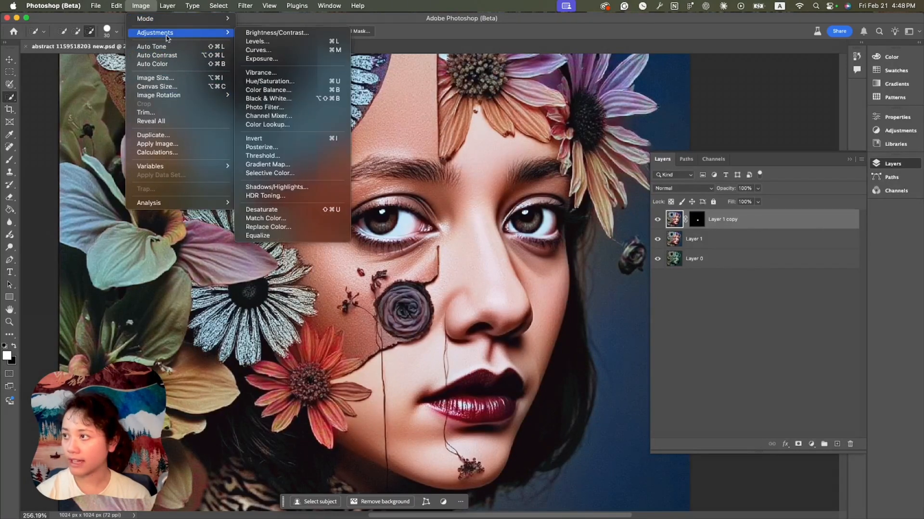
left_click(288, 82)
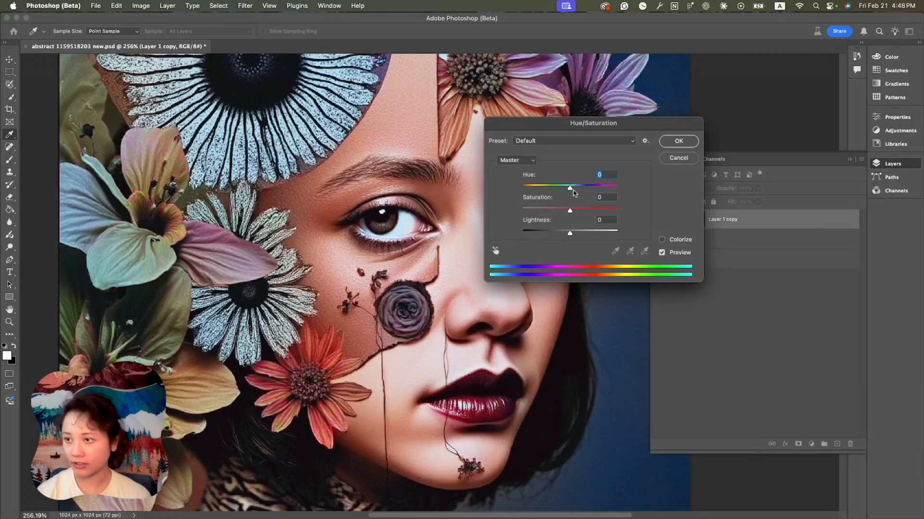
mouse_move(569, 189)
left_mouse_down()
mouse_move(601, 187)
mouse_move(526, 187)
mouse_move(613, 189)
mouse_move(625, 199)
mouse_move(526, 199)
mouse_move(589, 200)
mouse_move(583, 188)
mouse_move(599, 187)
mouse_move(570, 191)
mouse_move(609, 211)
mouse_move(547, 190)
mouse_move(587, 190)
mouse_move(580, 193)
left_mouse_up()
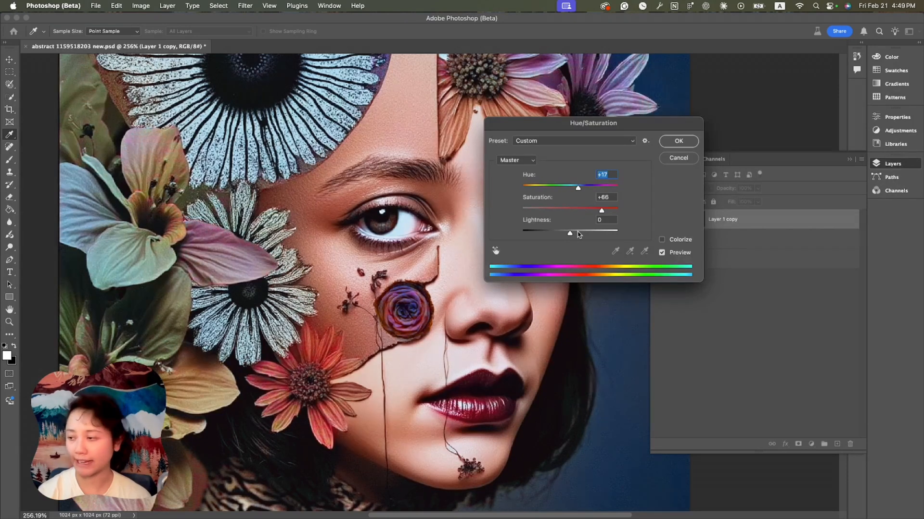
left_click_drag(579, 234, 569, 233)
left_click_drag(575, 190, 569, 235)
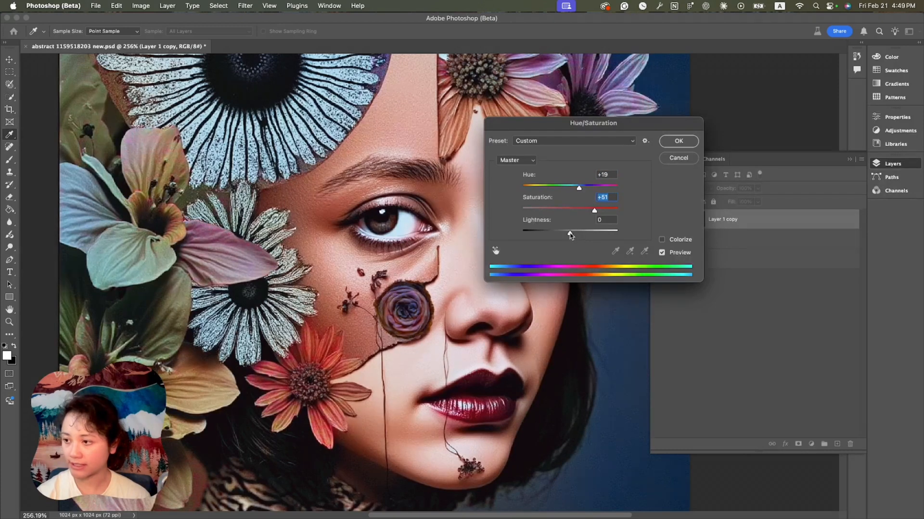
Set the Reds range hue to -7, then switch the edit range to Magentas
left_click(528, 163)
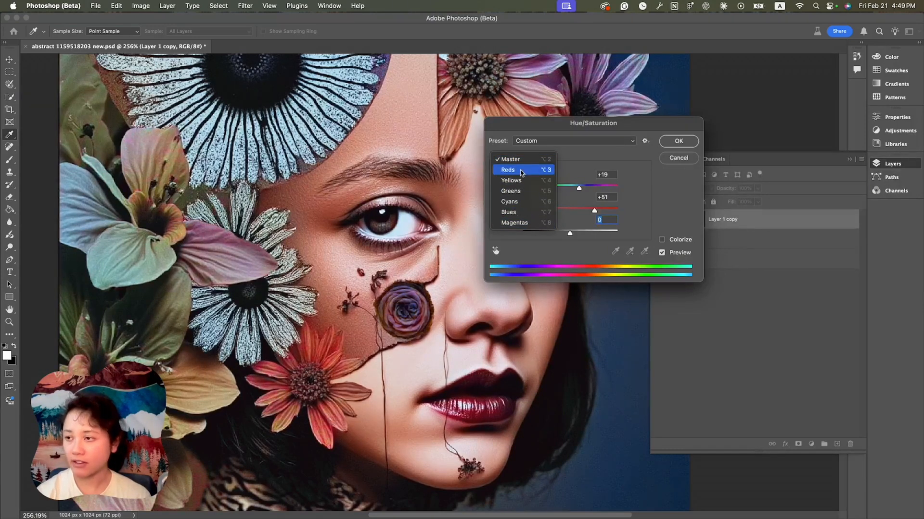
left_click(506, 171)
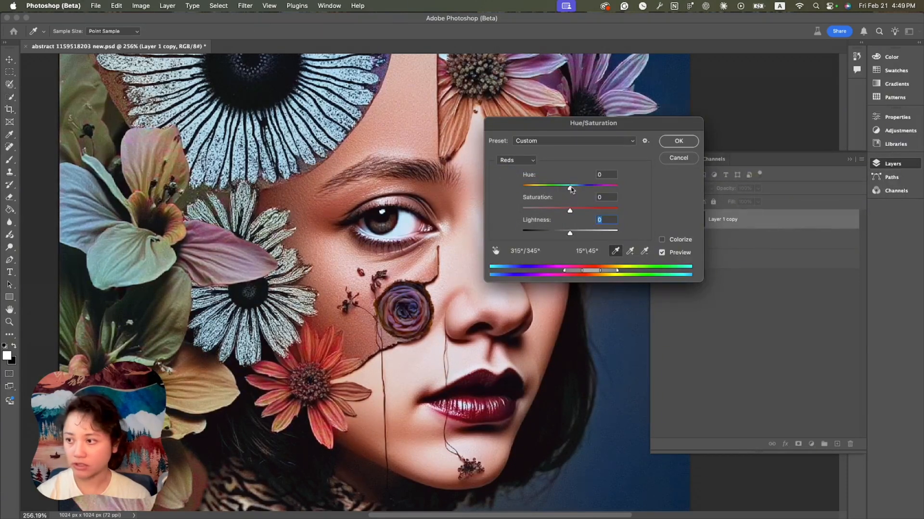
mouse_move(570, 189)
left_mouse_down()
mouse_move(605, 191)
mouse_move(513, 188)
mouse_move(584, 193)
mouse_move(566, 194)
left_mouse_up()
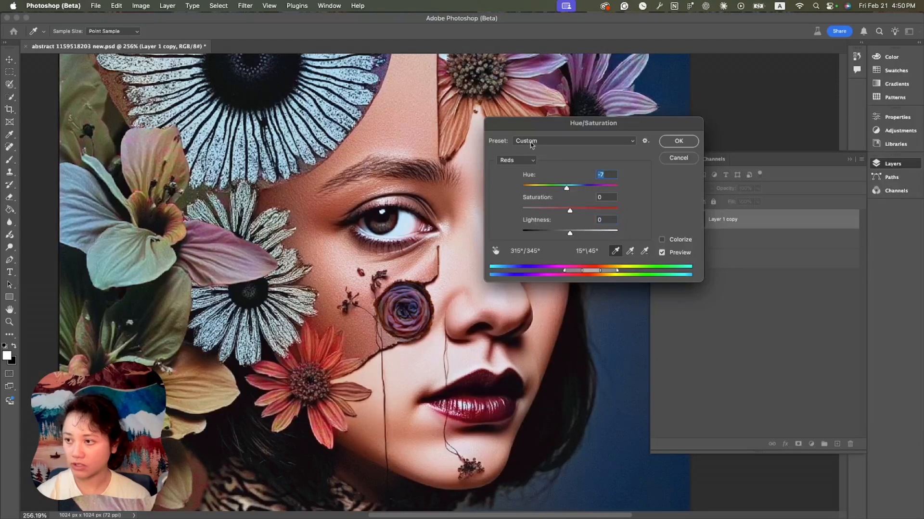
left_click(515, 160)
left_click(514, 216)
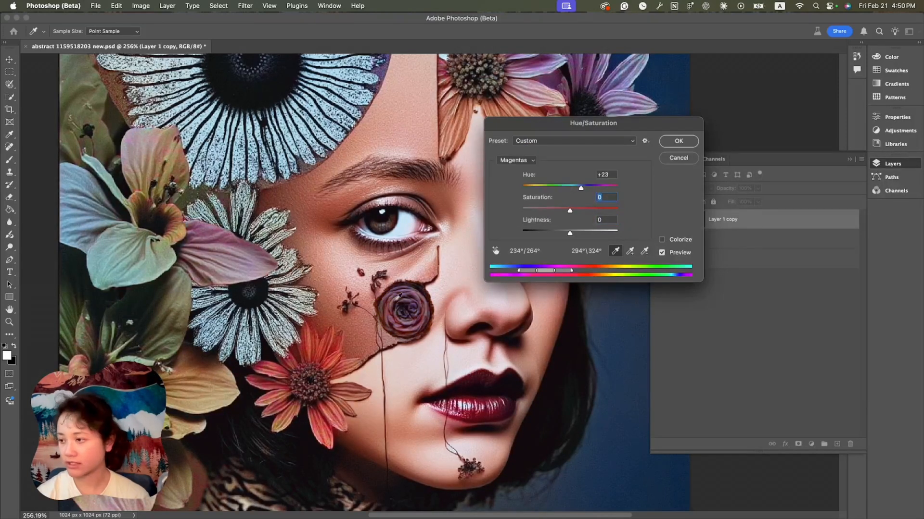
Apply the Cyanotype preset and adjust it to hue 324, saturation 36 and lightness -15
left_click(542, 141)
left_click(537, 64)
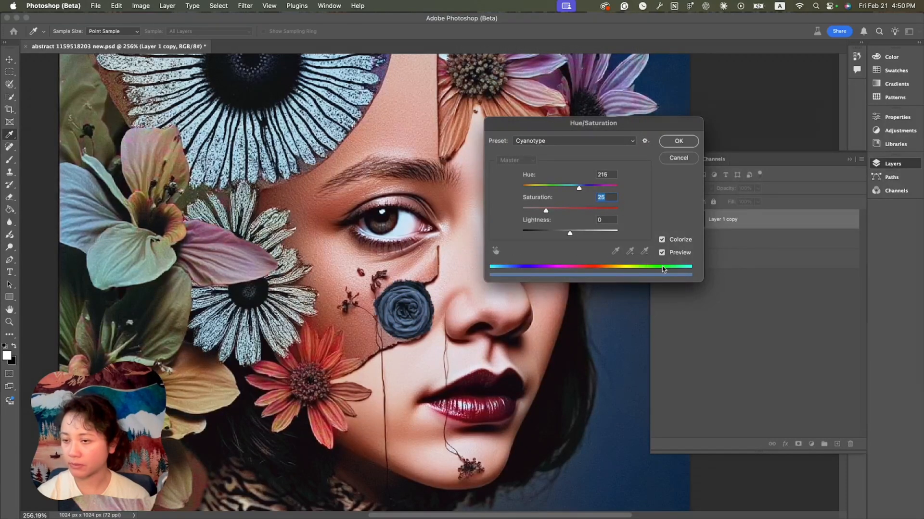
left_click_drag(573, 190, 556, 210)
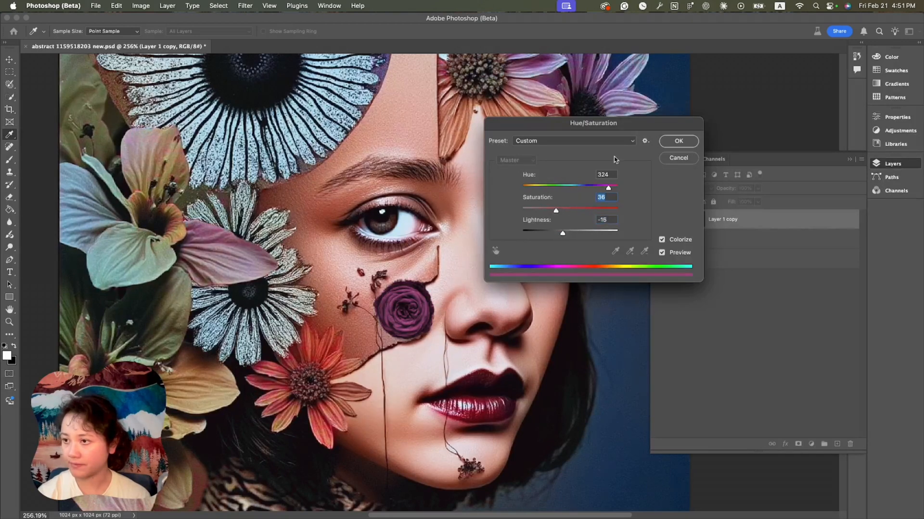
Apply the Increase Saturation More preset and adjust the master sliders
left_click(610, 141)
left_click(577, 77)
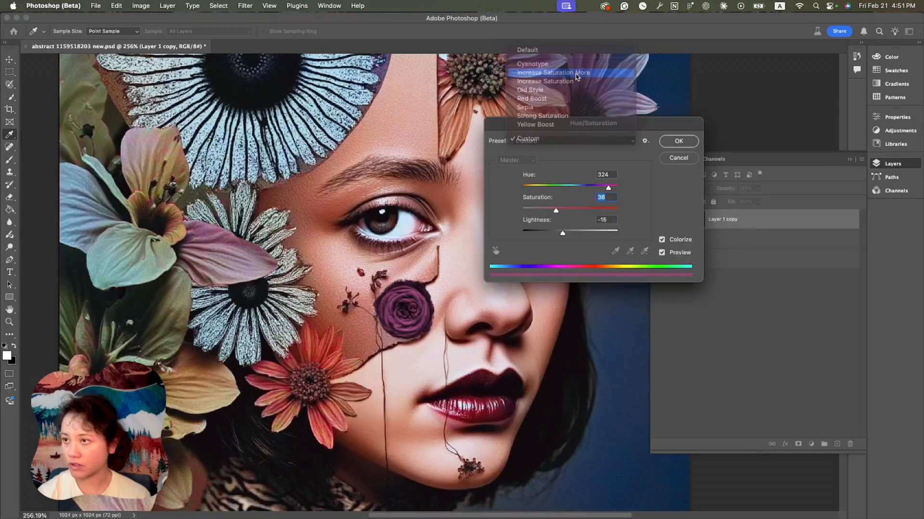
left_click_drag(570, 188, 570, 234)
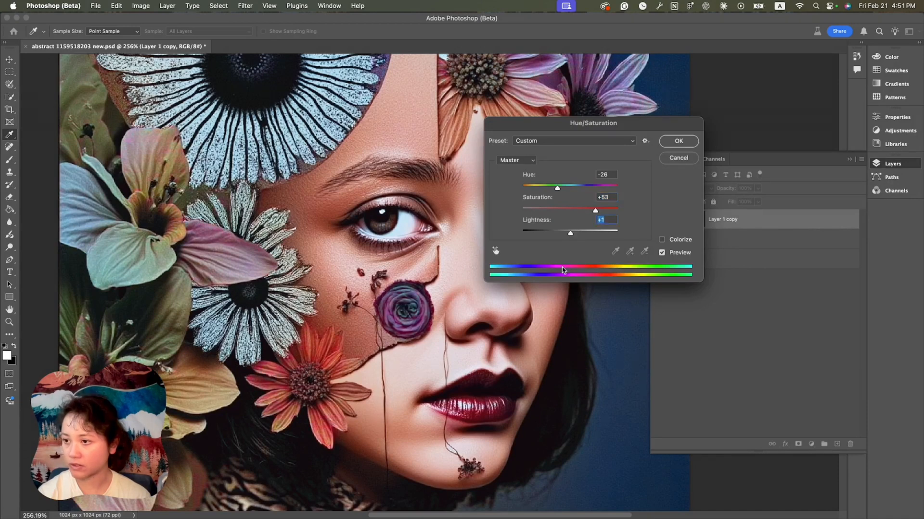
Apply the Sepia preset, set hue 0, saturation 40 and lightness 0, and confirm the adjustment
left_click(586, 141)
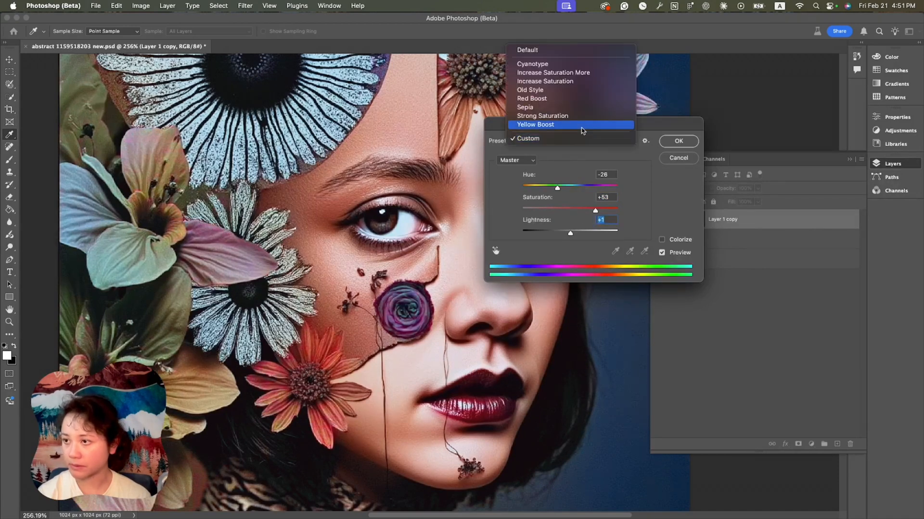
left_click(575, 108)
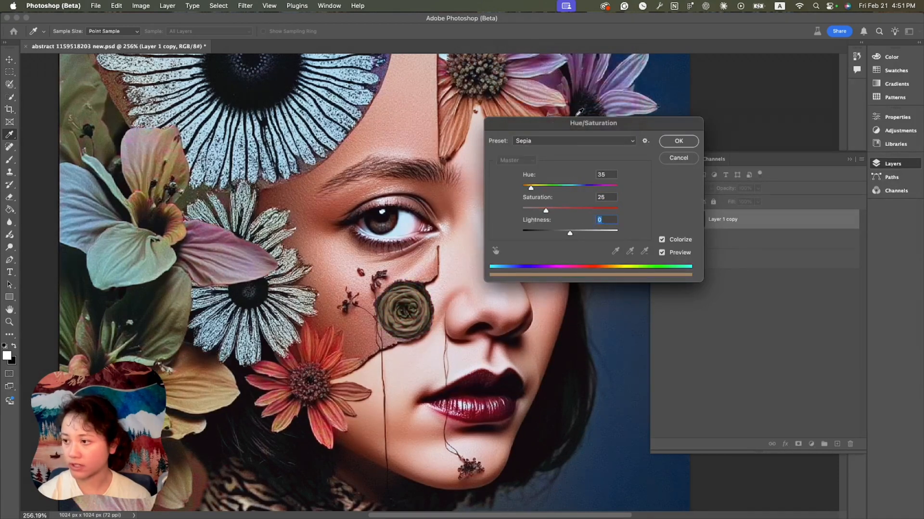
left_click_drag(559, 189, 522, 189)
left_click(560, 209)
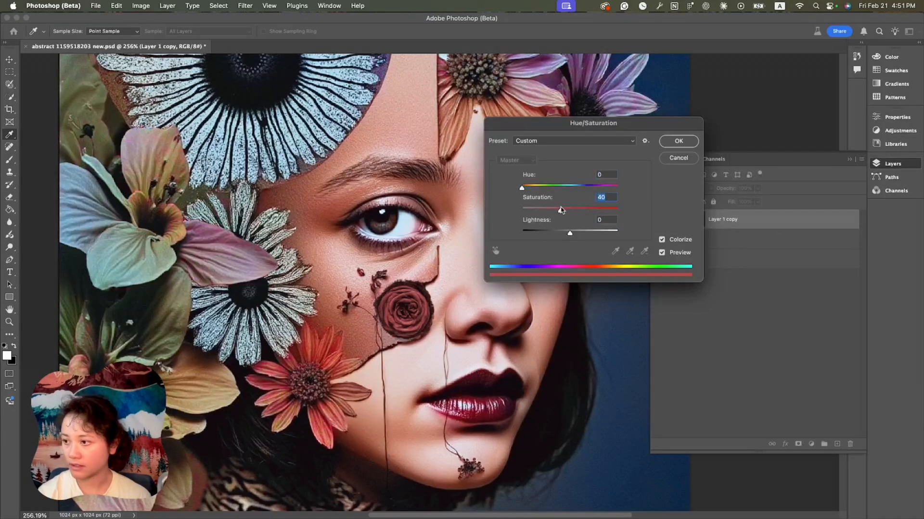
left_click_drag(569, 231, 570, 235)
left_click(678, 141)
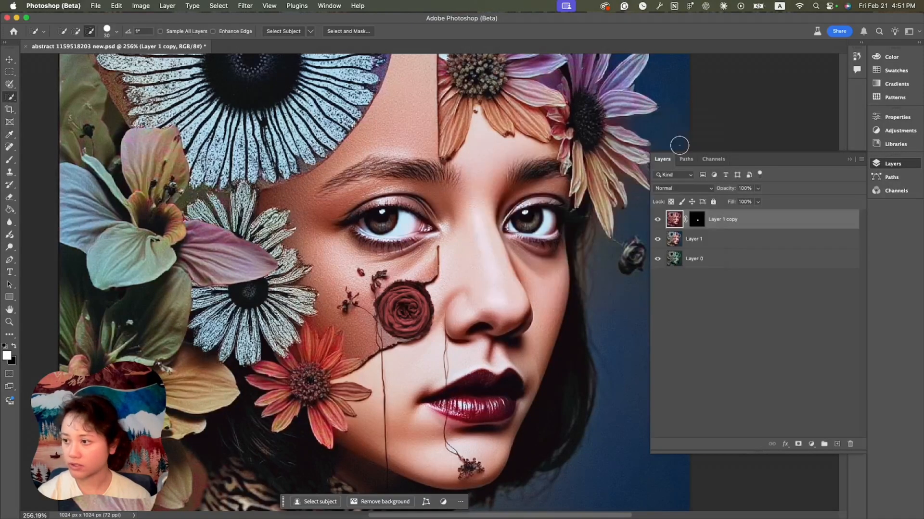
Toggle the rose layer's visibility to compare the recoloured rose with the original
left_click(657, 220)
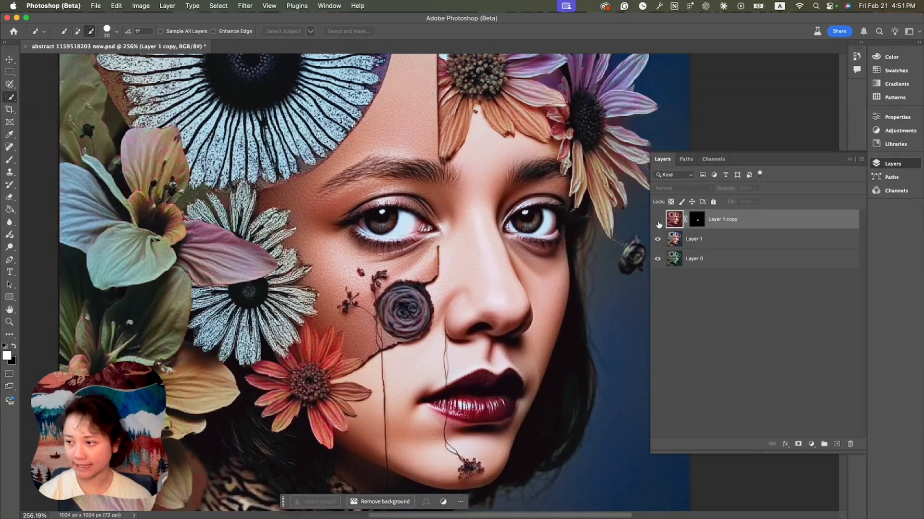
left_click(657, 221)
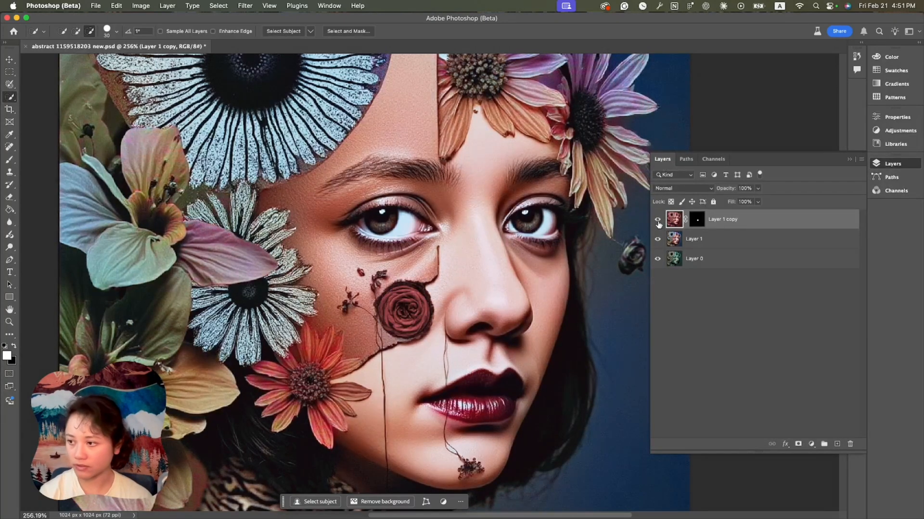